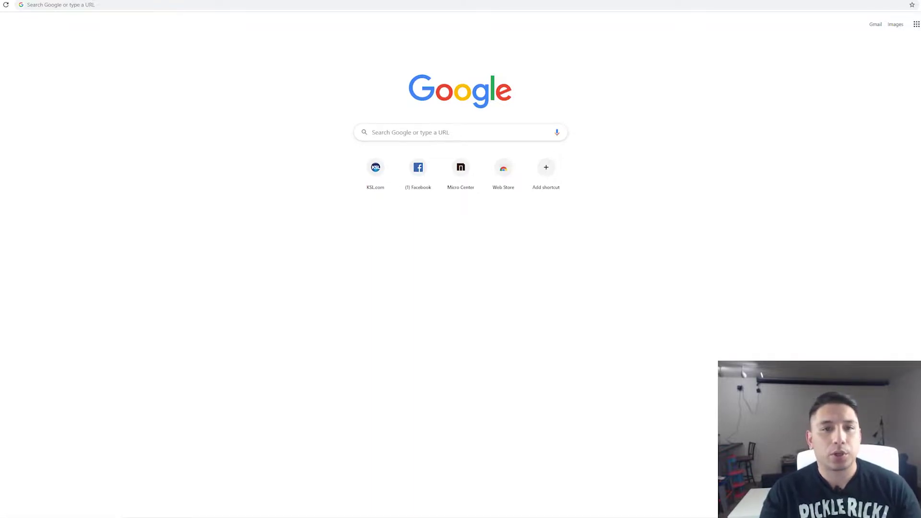
Step: Search the web for 'ryou 240' and open the ASUS ROG RYUO 240 product page
left_click(422, 137)
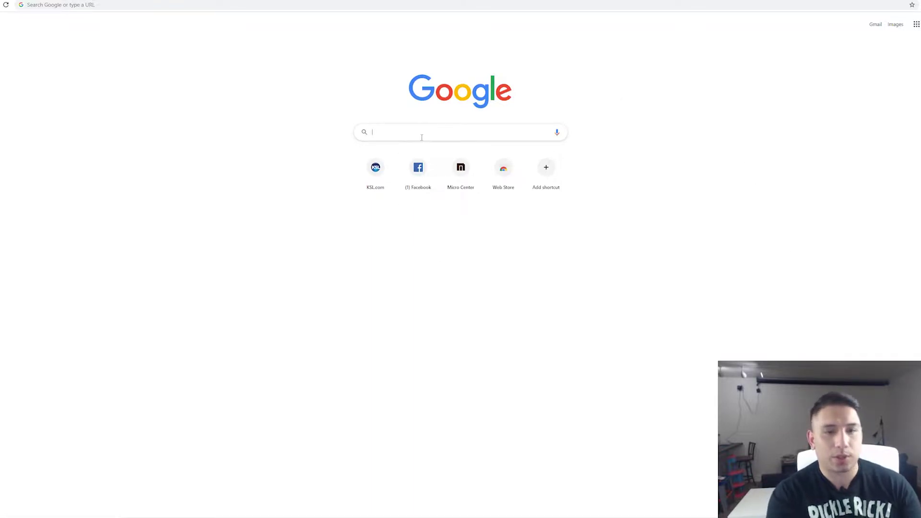
type("ryou")
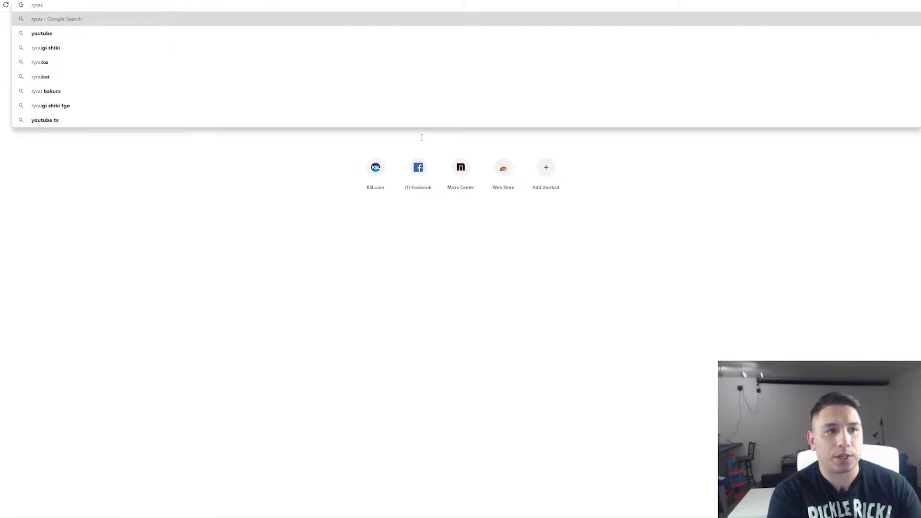
type(" 240")
key("Return")
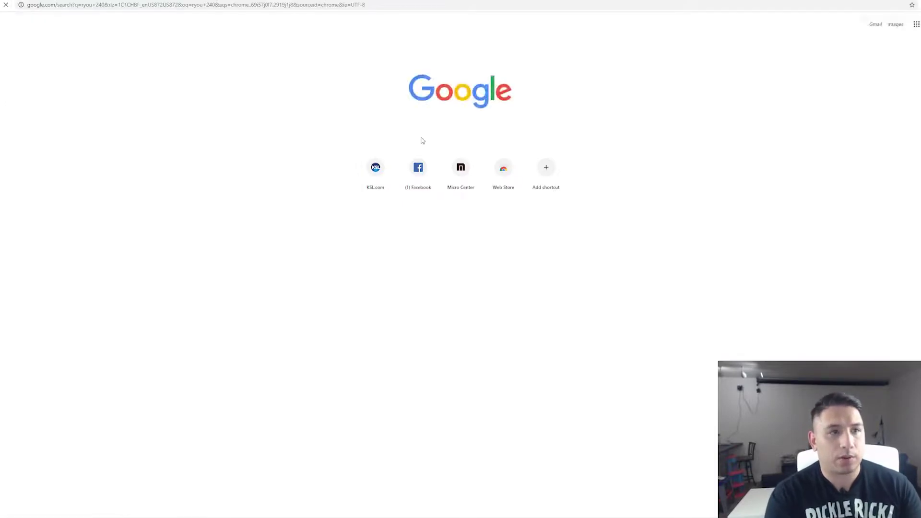
left_click(104, 124)
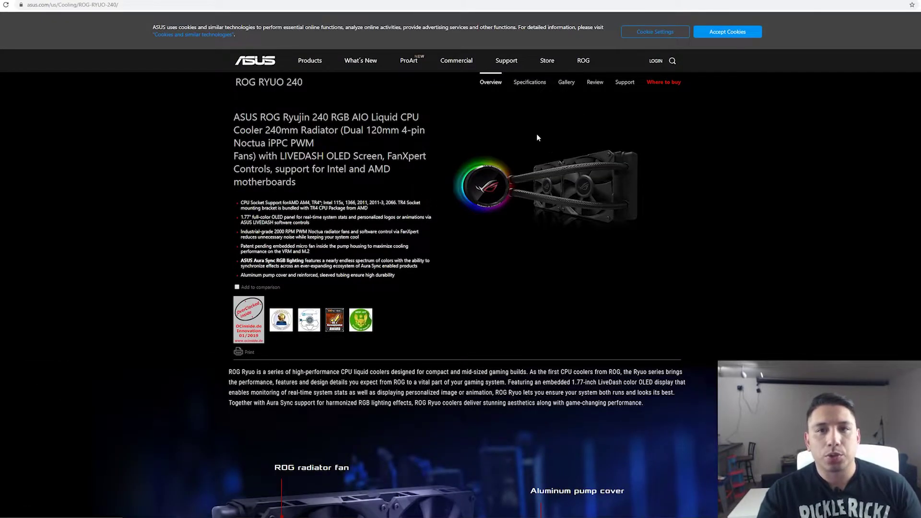
Step: Show the product's Support Driver & Tools downloads for Windows 10 64-bit
left_click(624, 91)
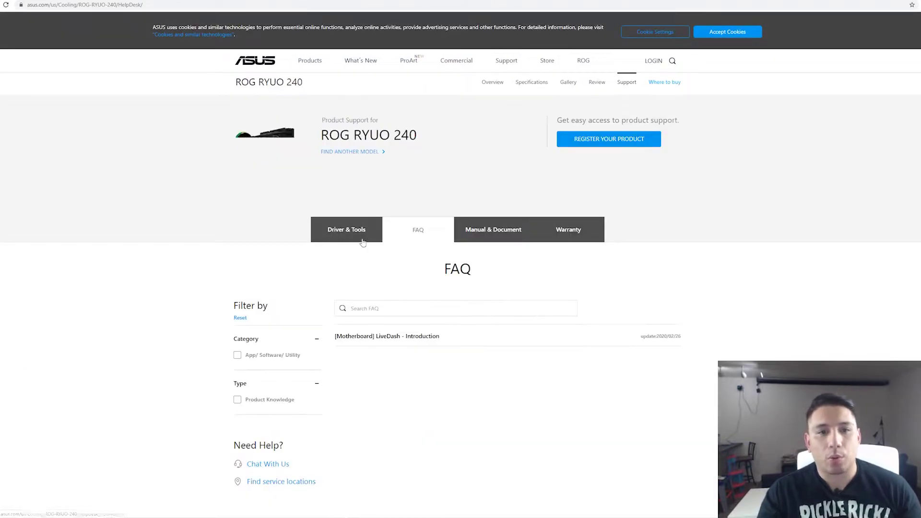
left_click(365, 240)
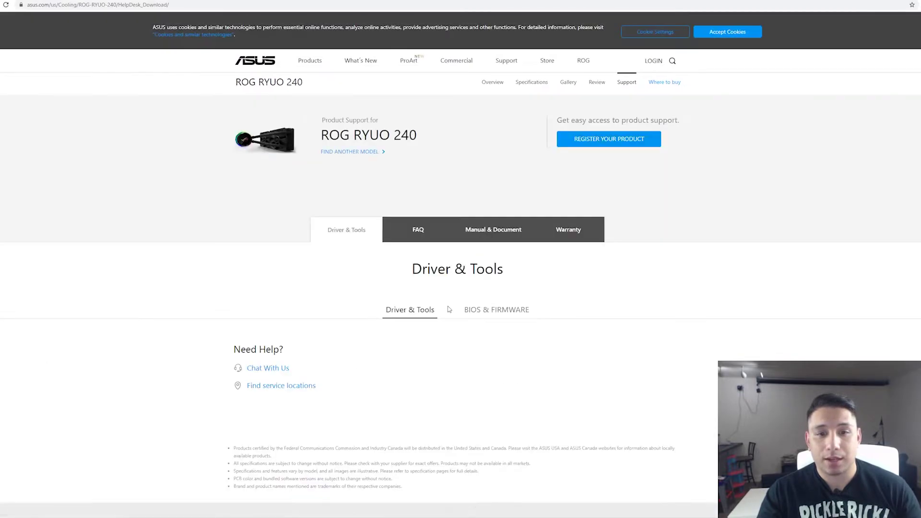
left_click(444, 352)
left_click(453, 373)
Step: Scroll down the Driver & Tools page toward the Utilities section
scroll(442, 357, "down", 2)
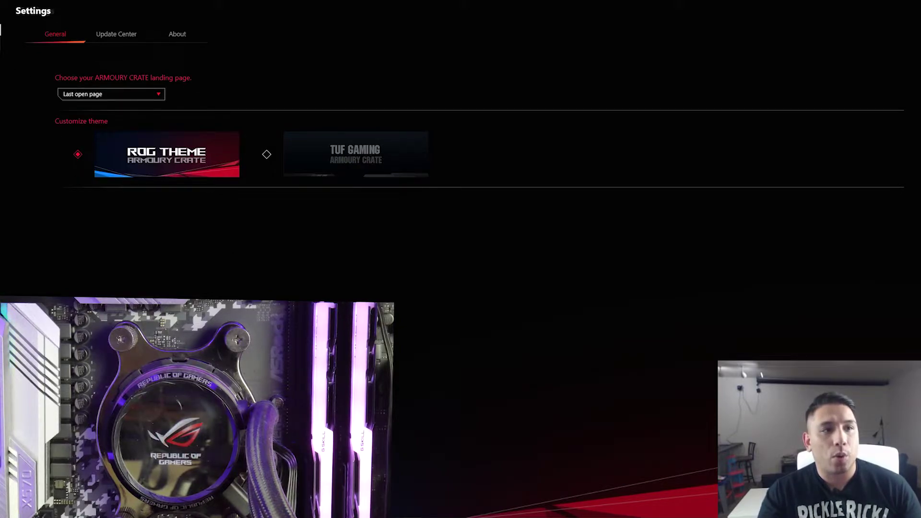
Step: Open the ROG RYUO OLED settings, preview the three preset ROG logos, then choose Custom Banner
mouse_move(56, 62)
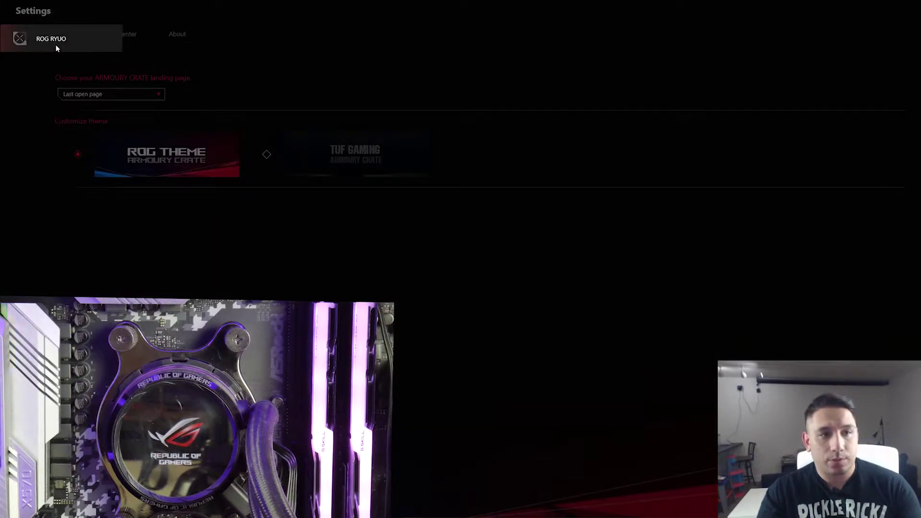
left_click(56, 43)
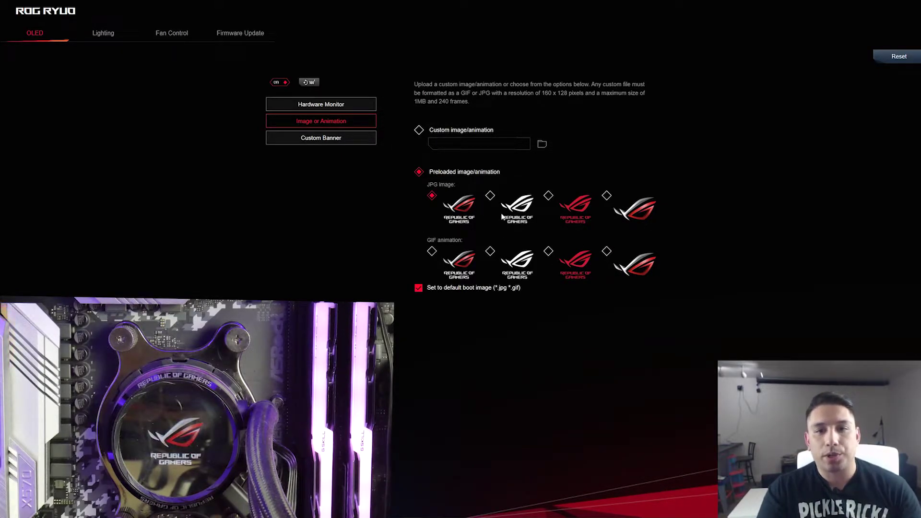
left_click(490, 196)
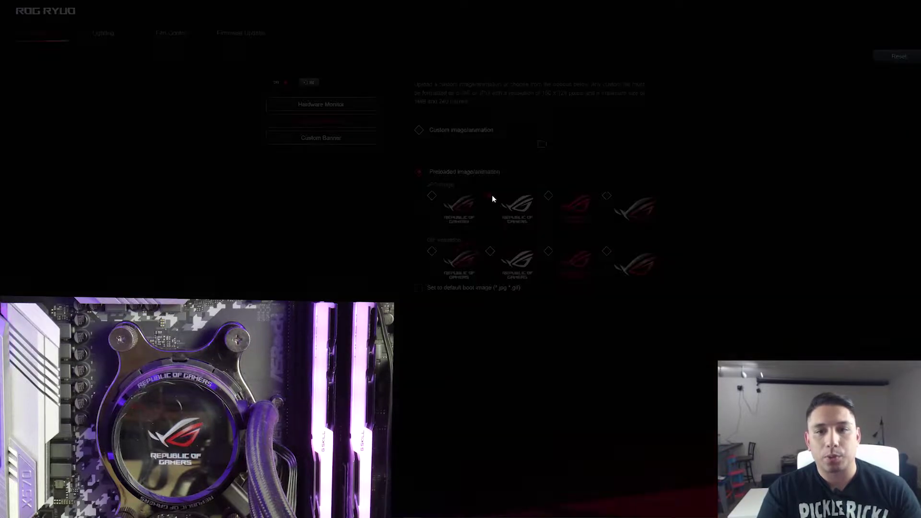
left_click(548, 196)
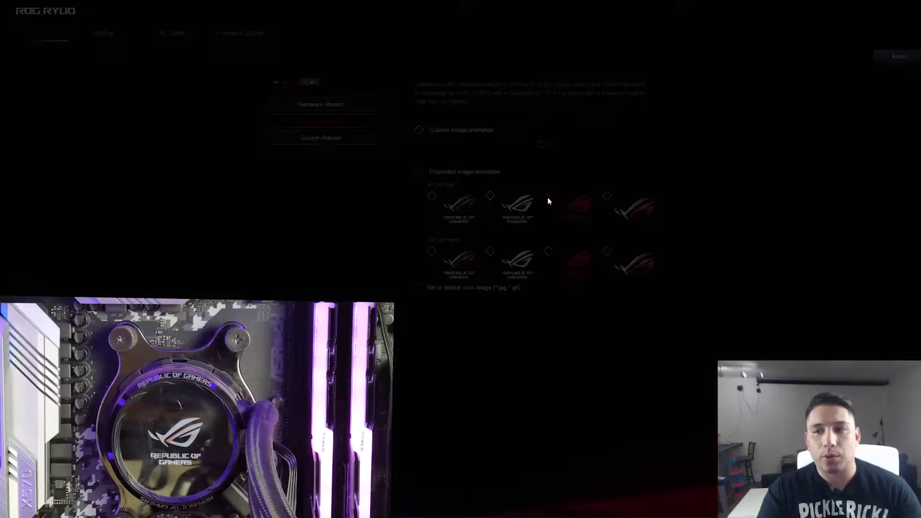
left_click(432, 195)
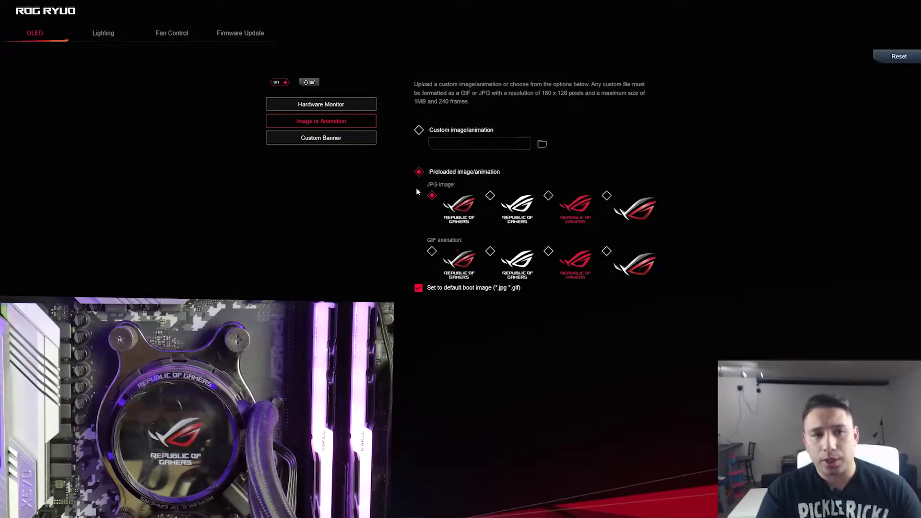
left_click(353, 139)
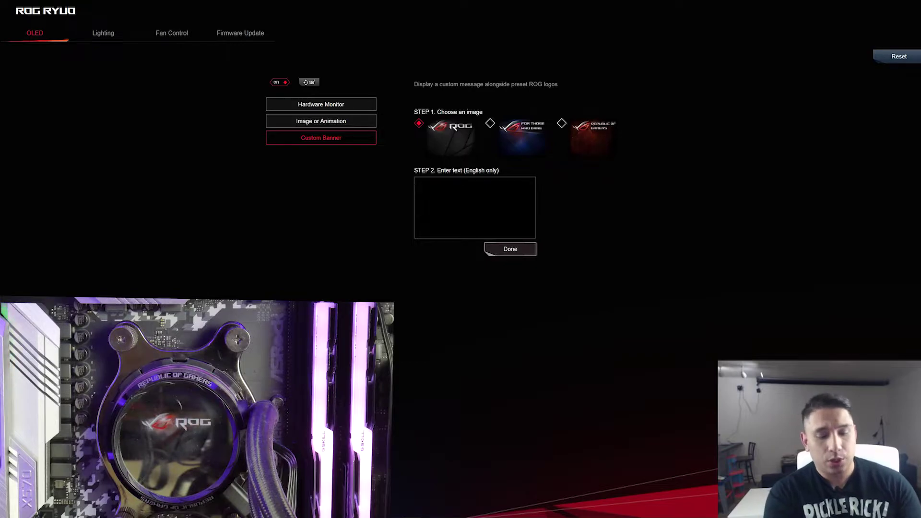
Step: Set the banner text to 'Gearedinc' over the second STEP 1 background image
type("Gearedinc")
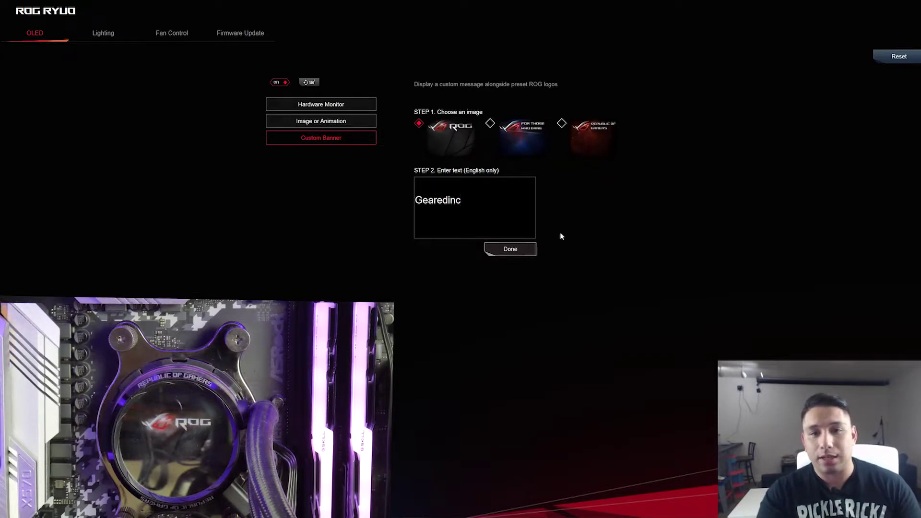
left_click(527, 248)
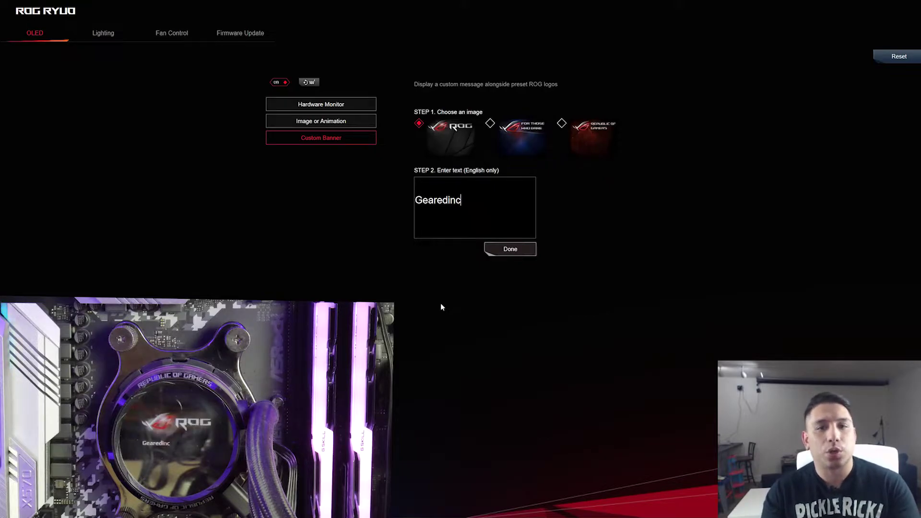
left_click(491, 125)
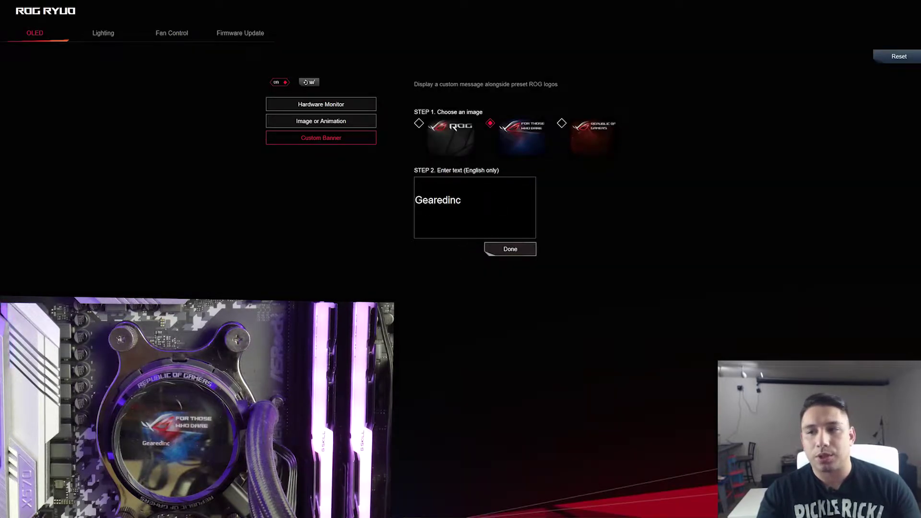
Step: Set Hardware Monitor slot 2 to CPUTIN temperature, then return the screen to Image or Animation
left_click(353, 105)
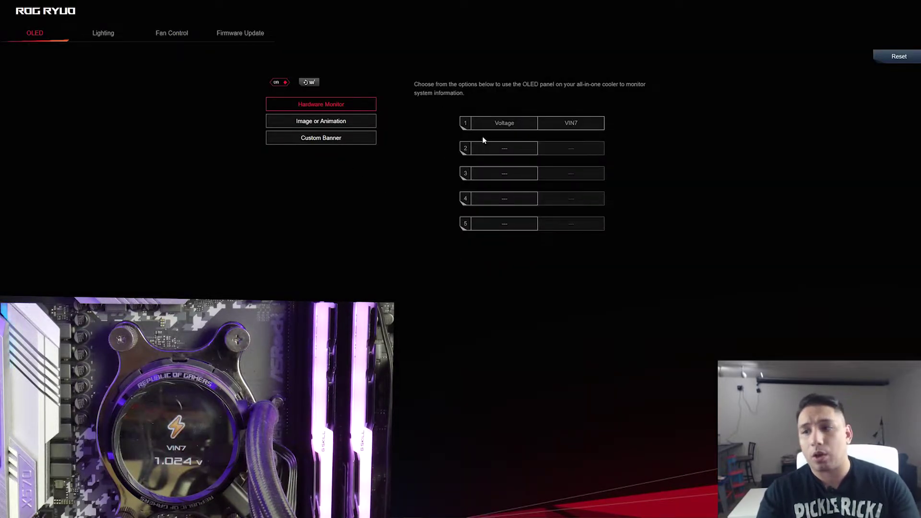
left_click(517, 150)
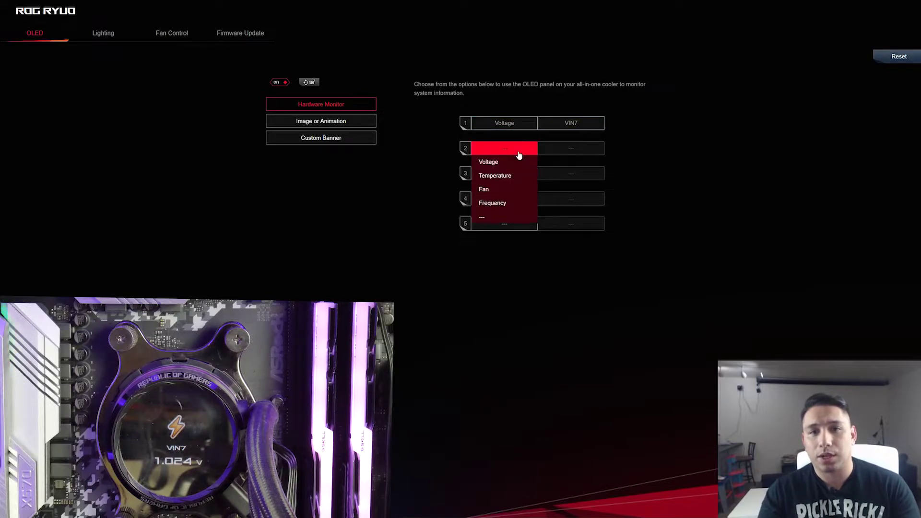
left_click(506, 177)
left_click(584, 150)
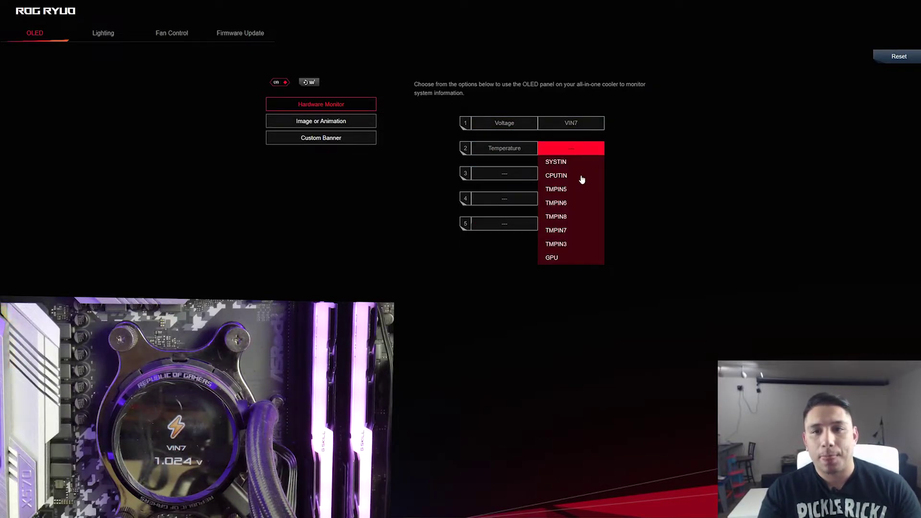
left_click(582, 177)
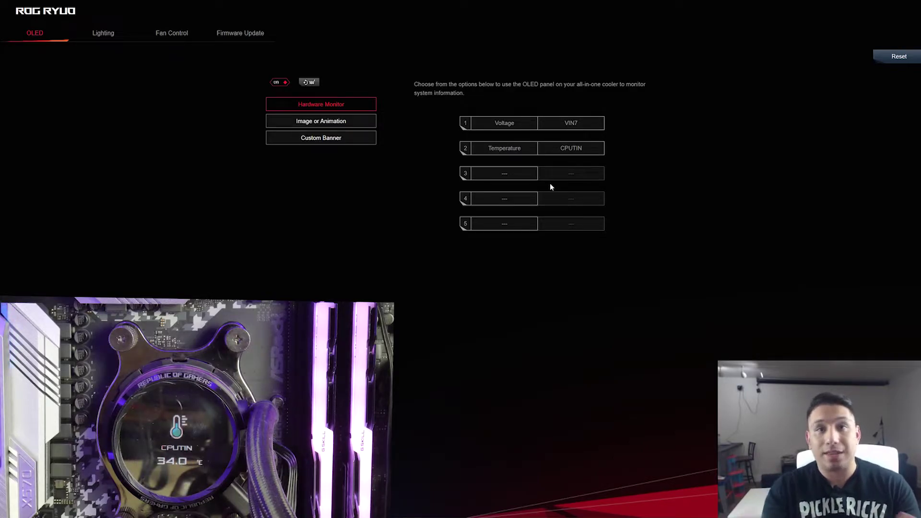
left_click(321, 121)
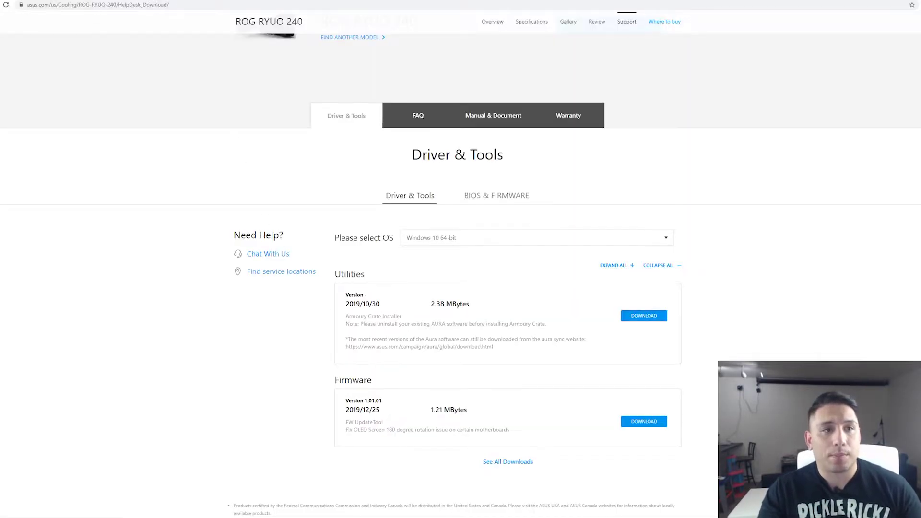
Step: Google 'giphy' in a new tab and go to the GIPHY website
key("ctrl+t")
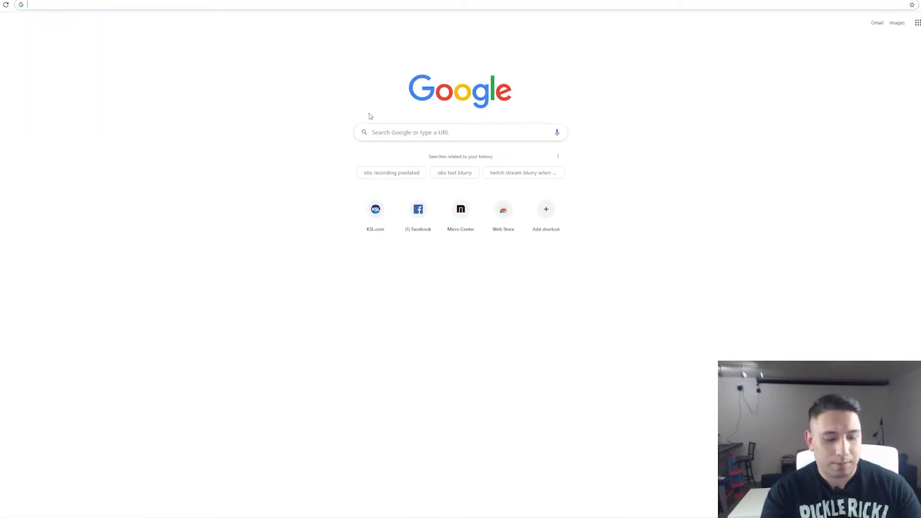
type("giphy")
key("Return")
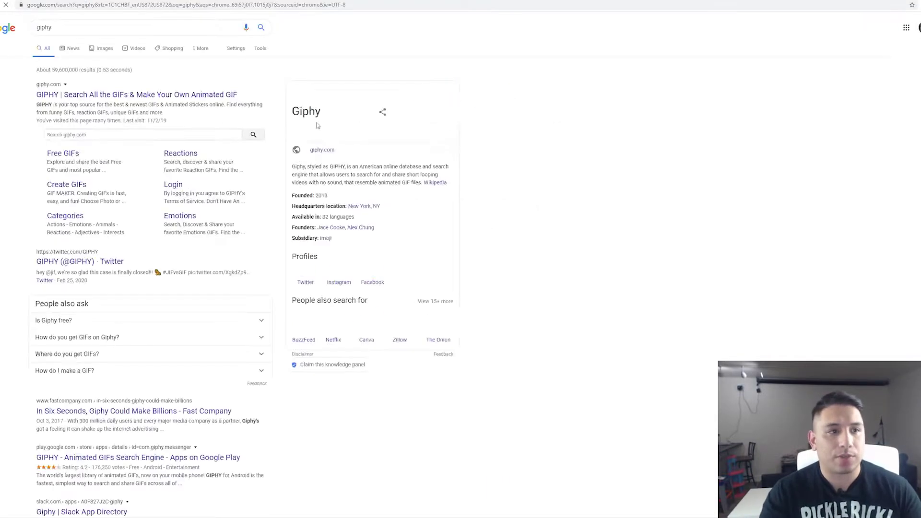
left_click(191, 95)
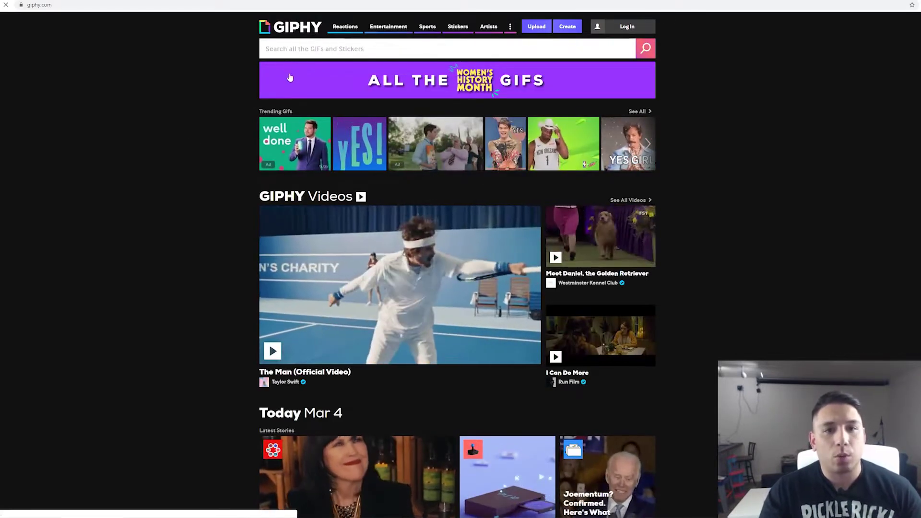
Step: Search Giphy for 'star wars porkins' and open the Hungry Star Wars GIF page
left_click(310, 50)
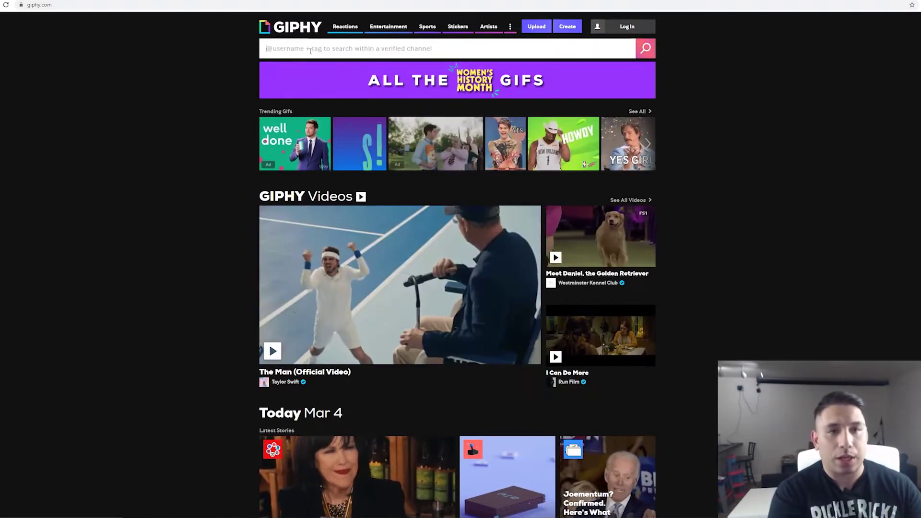
type("star ")
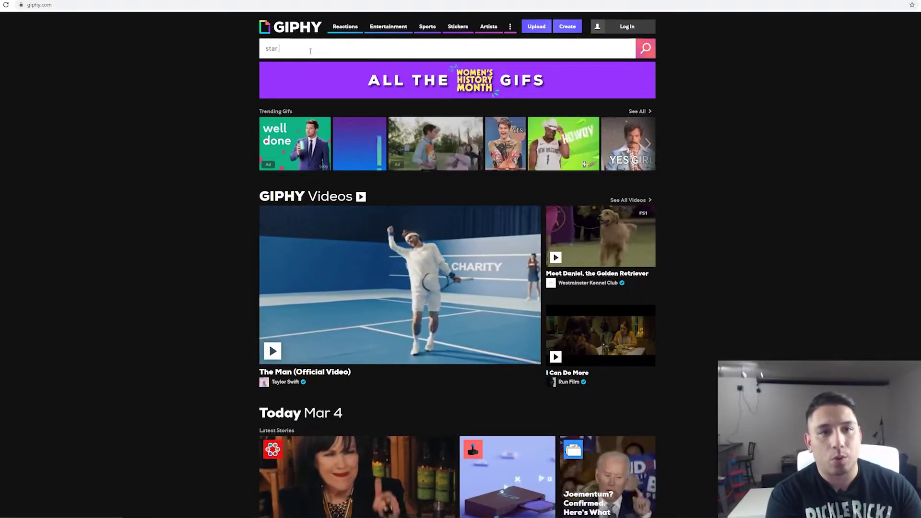
type("wars ")
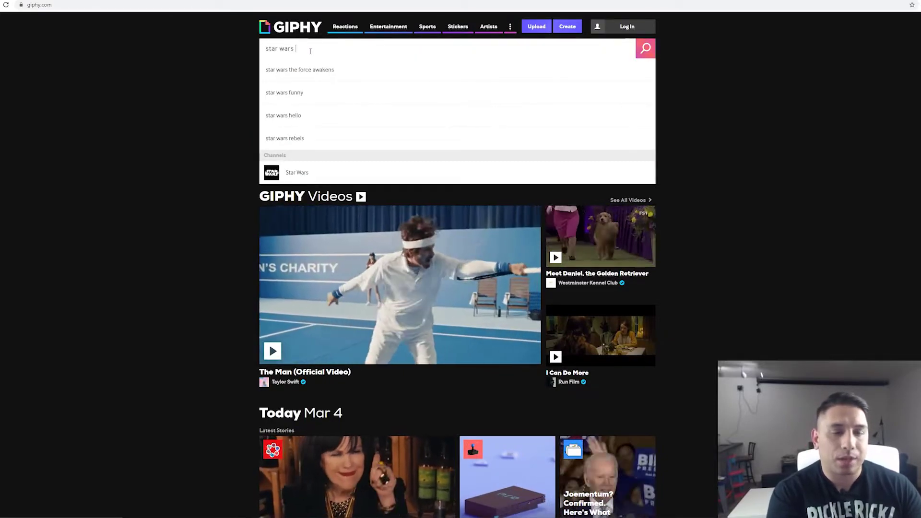
type("porkins")
key("Return")
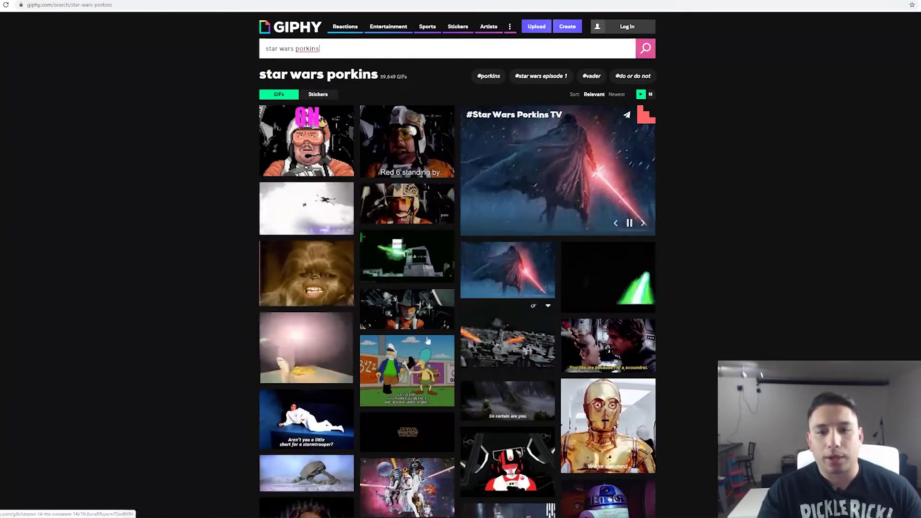
left_click(507, 341)
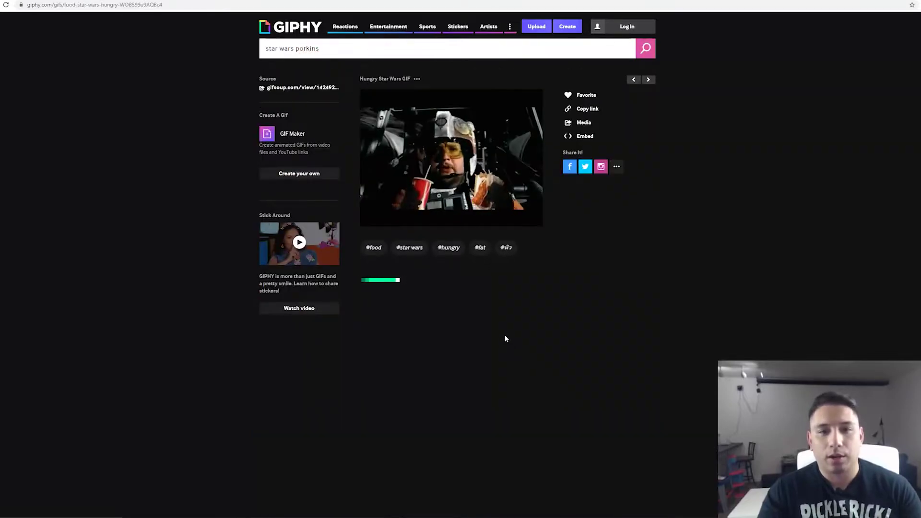
mouse_move(441, 206)
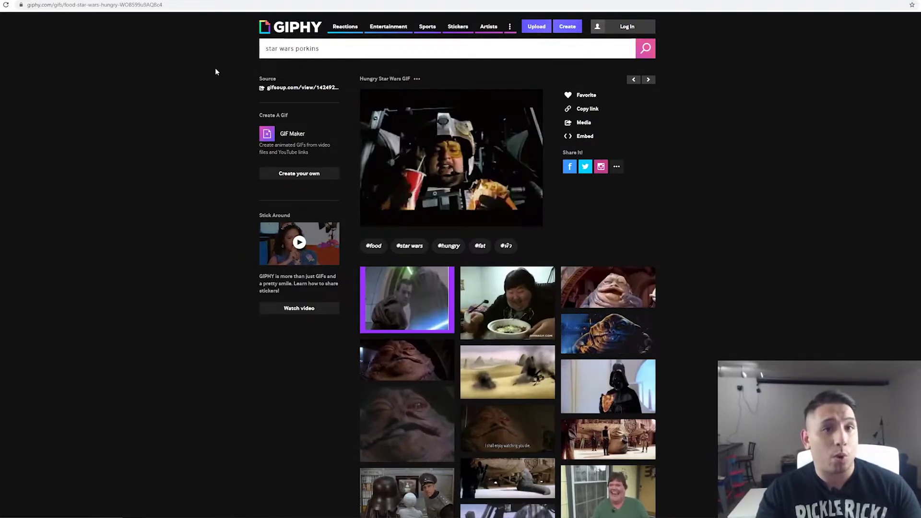
Step: Google 'gif resizer' in a new tab and open EZGif's animated GIF resizer
key("ctrl+t")
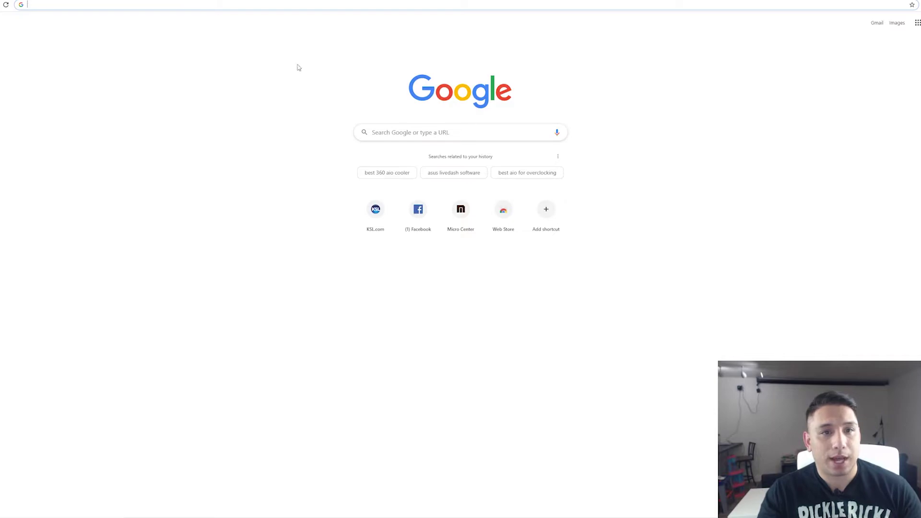
type("gif rez")
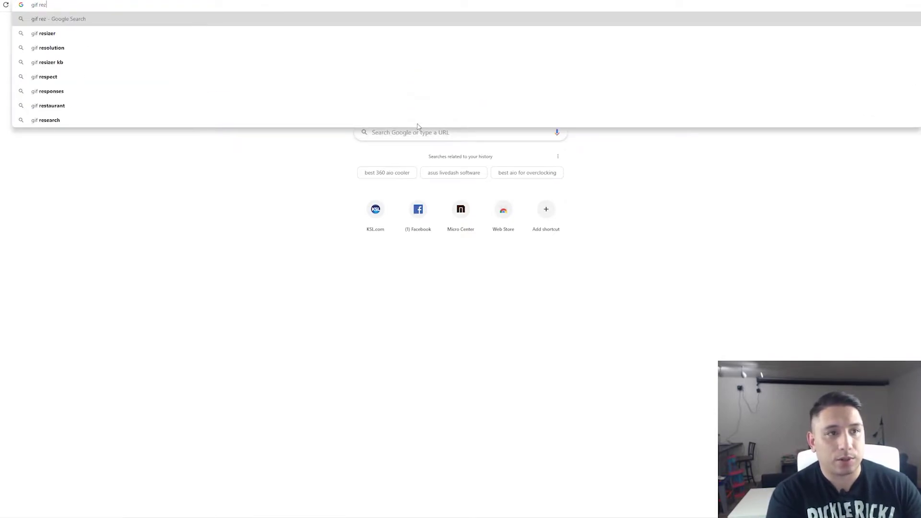
key("BackSpace")
type("sizer")
key("Return")
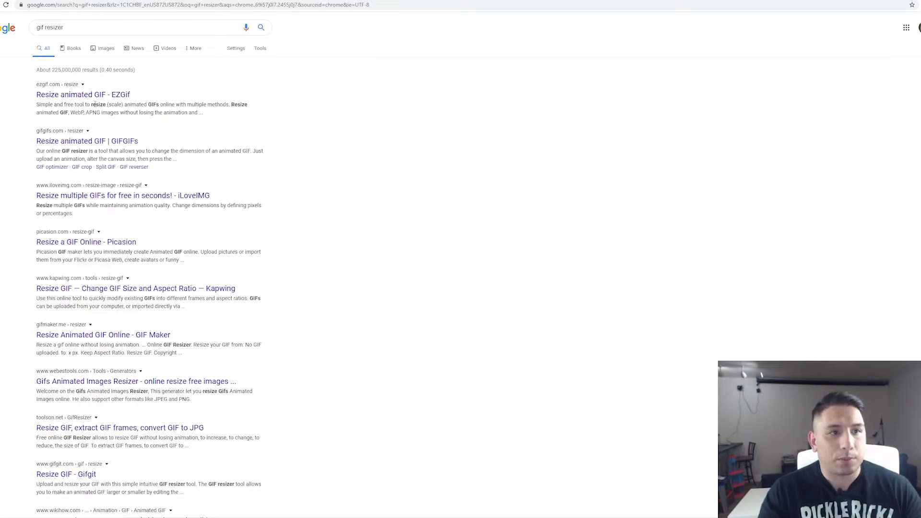
left_click(98, 95)
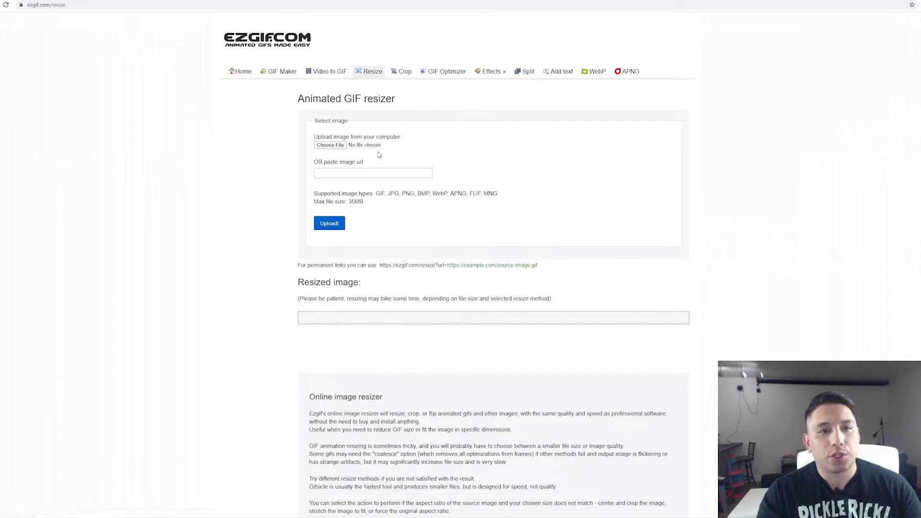
Step: Copy the Giphy GIF's address, paste it into ezgif's image URL field, and upload
key("ctrl+Tab")
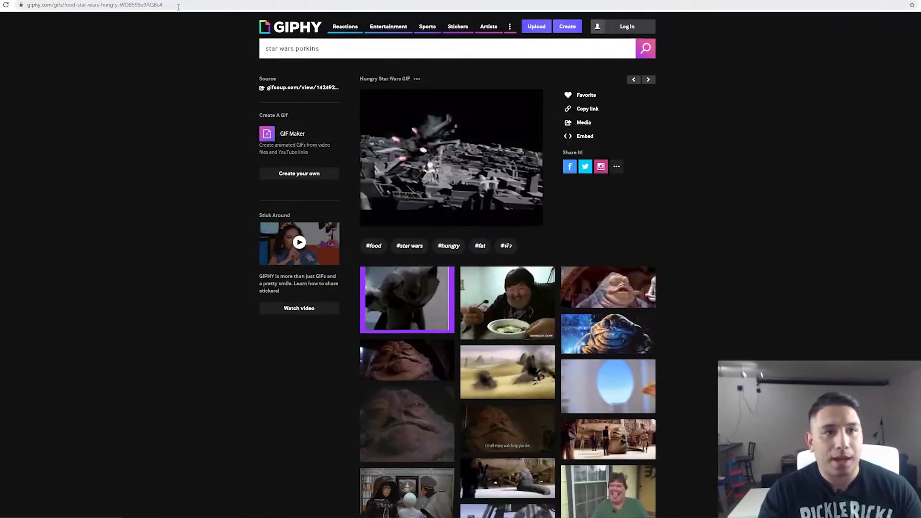
left_click(31, 5)
key("ctrl+c")
key("ctrl+shift+Tab")
left_click(352, 171)
key("ctrl+v")
left_click(355, 226)
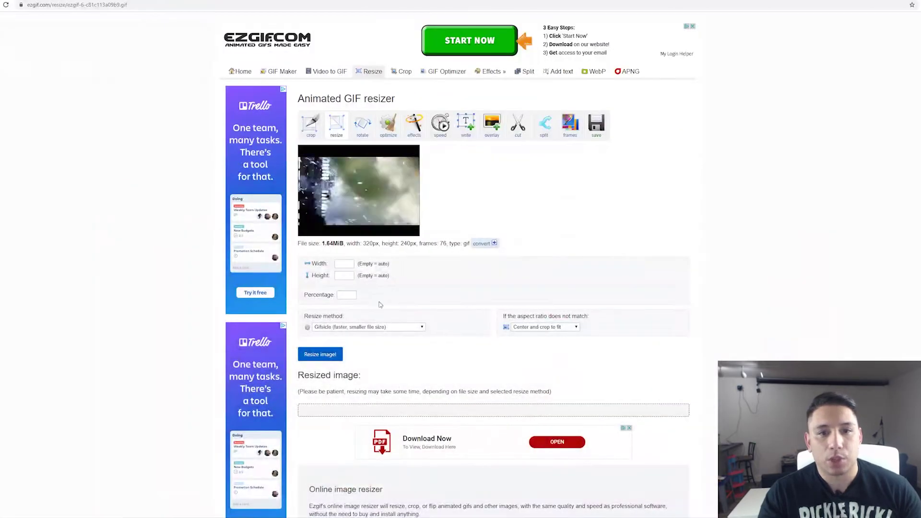
Step: Resize the GIF to width 160 and height 128
type("160")
left_click(336, 276)
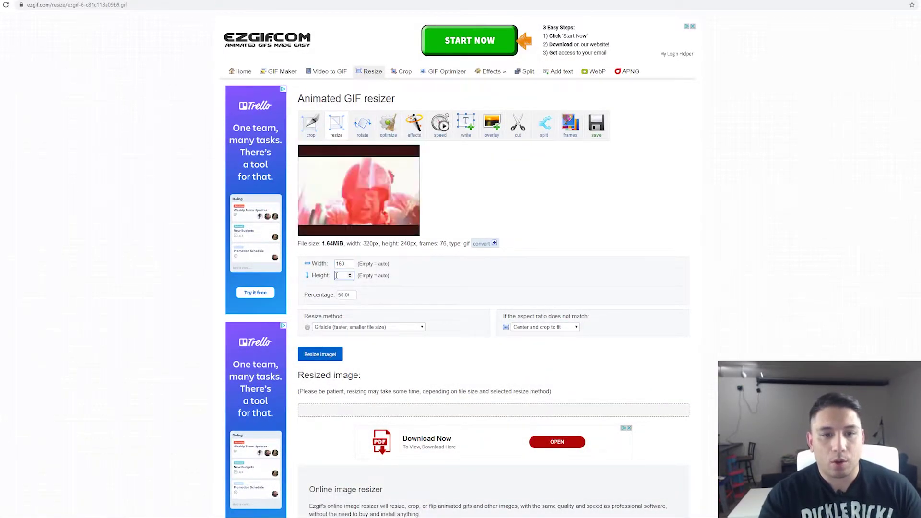
type("4")
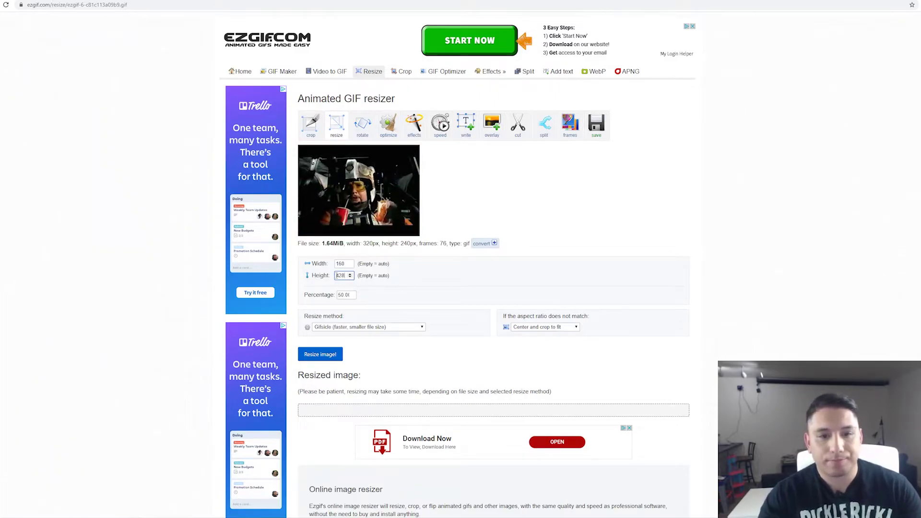
type("28")
left_click(411, 307)
double_click(340, 275)
type("321")
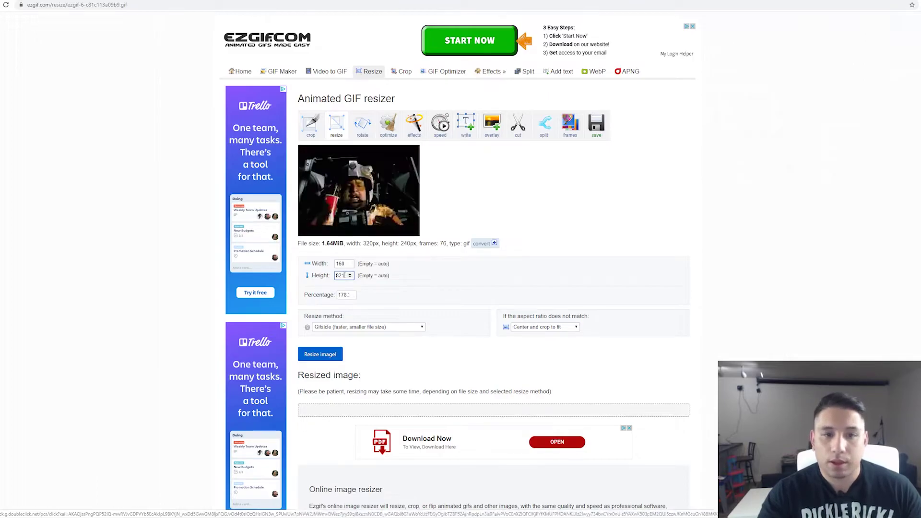
key("ctrl+a")
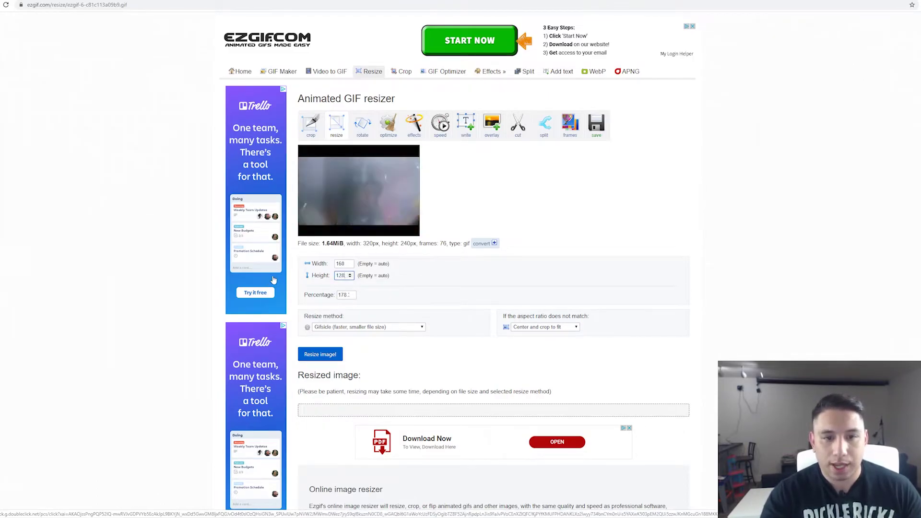
type("128")
left_click(319, 352)
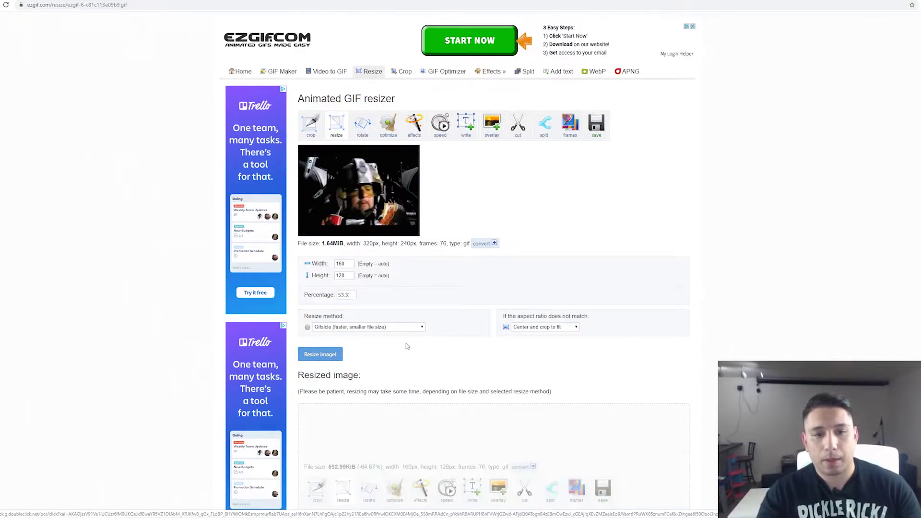
Step: Save the resized GIF into the Gifs folder in Downloads
scroll(405, 343, "down", 2)
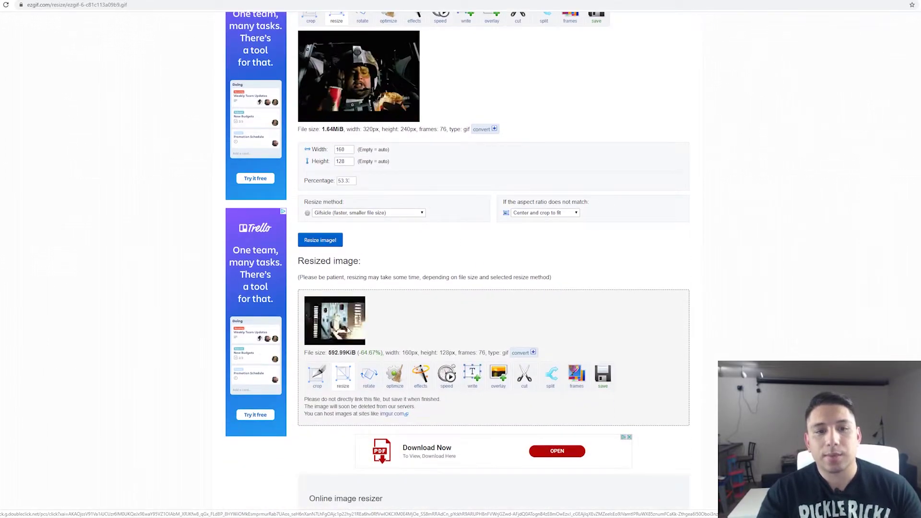
right_click(346, 327)
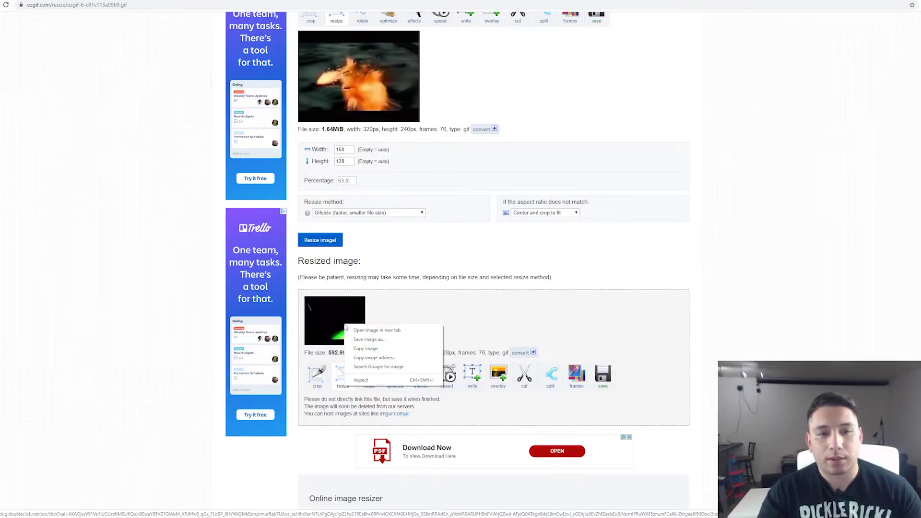
left_click(368, 339)
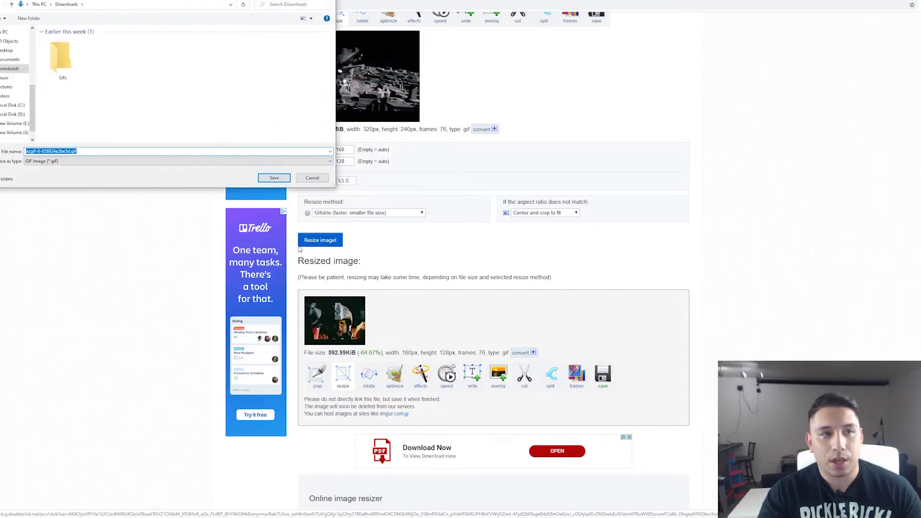
double_click(62, 60)
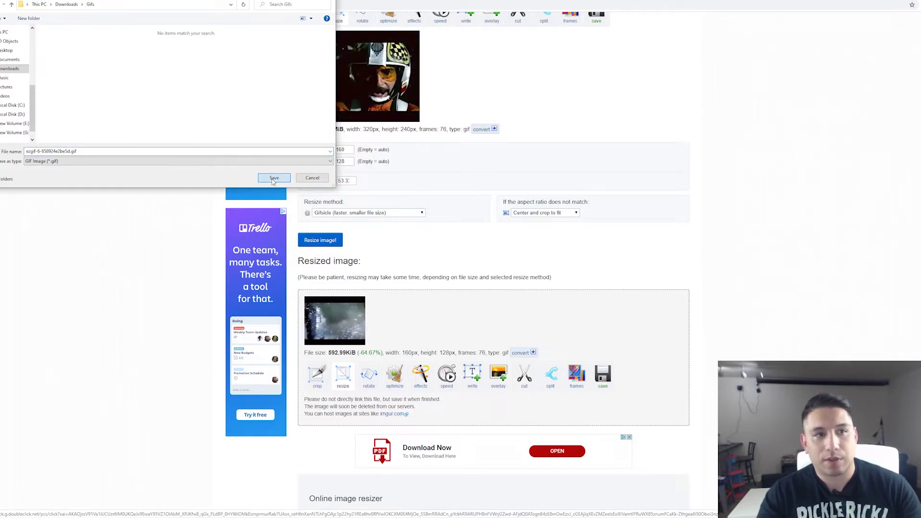
left_click(274, 178)
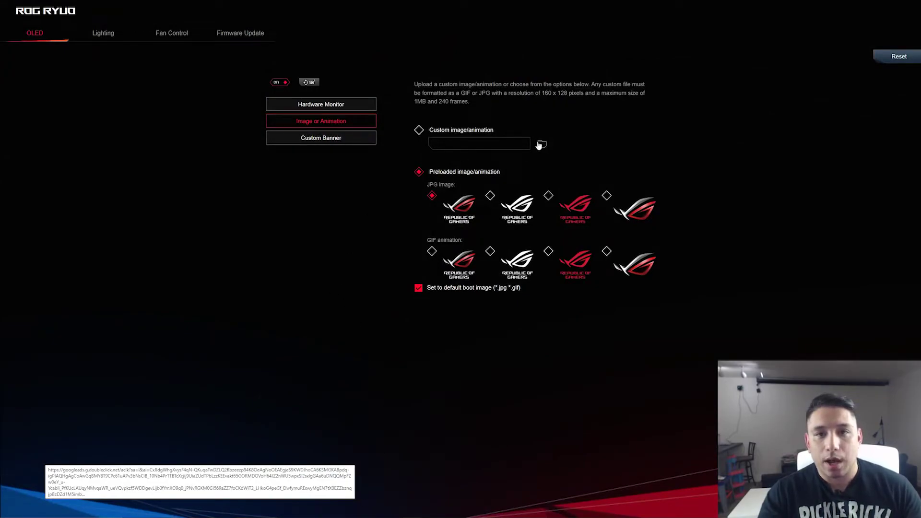
Step: Select Custom image/animation and load the resized GIF from Downloads\Gifs
left_click(417, 131)
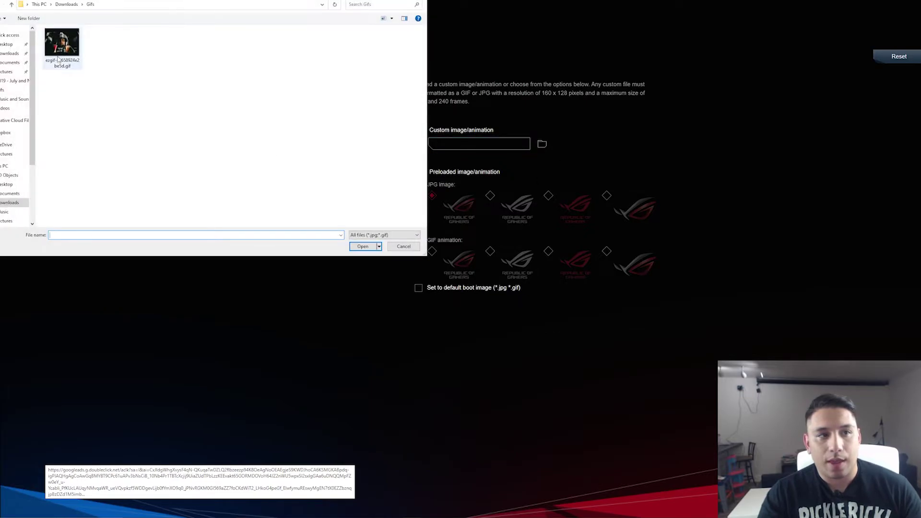
double_click(68, 50)
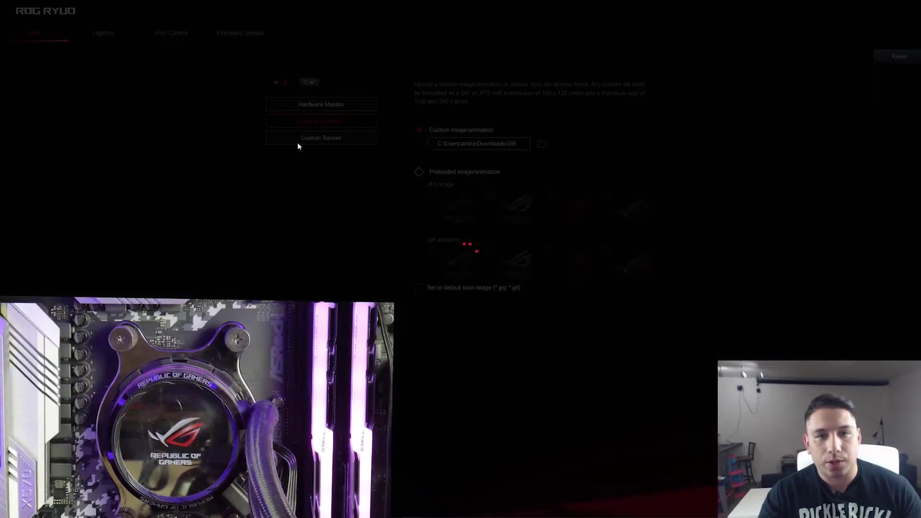